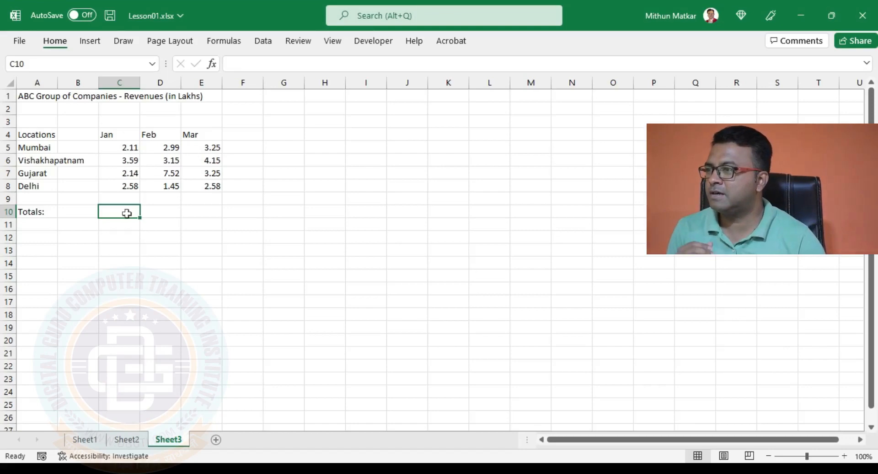
pyautogui.moveTo(118, 146); pyautogui.dragTo(121, 186)
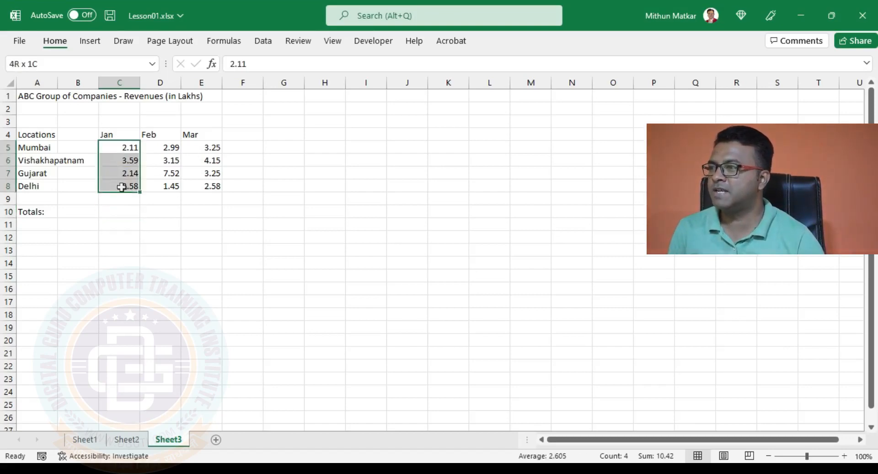
pyautogui.click(127, 213)
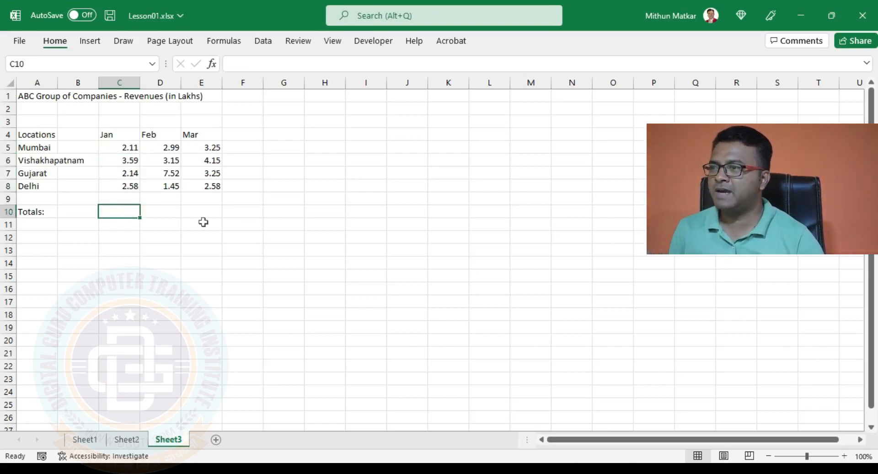
# Enter the sample values 20 in cell M3 and 10 in cell N3
pyautogui.click(528, 122)
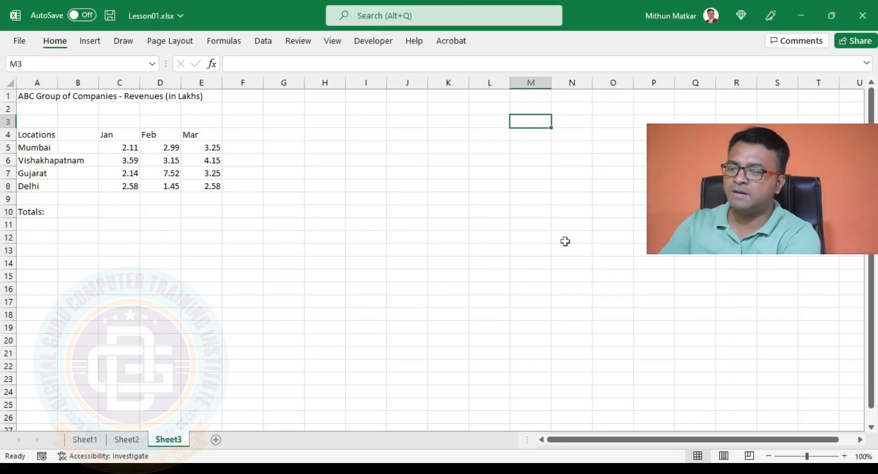
pyautogui.write('20')
pyautogui.press('Tab')
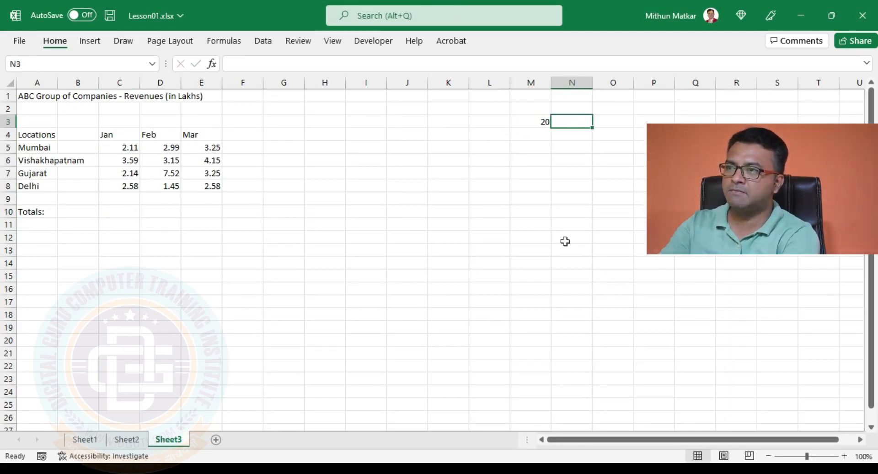
pyautogui.write('10')
pyautogui.press('Tab')
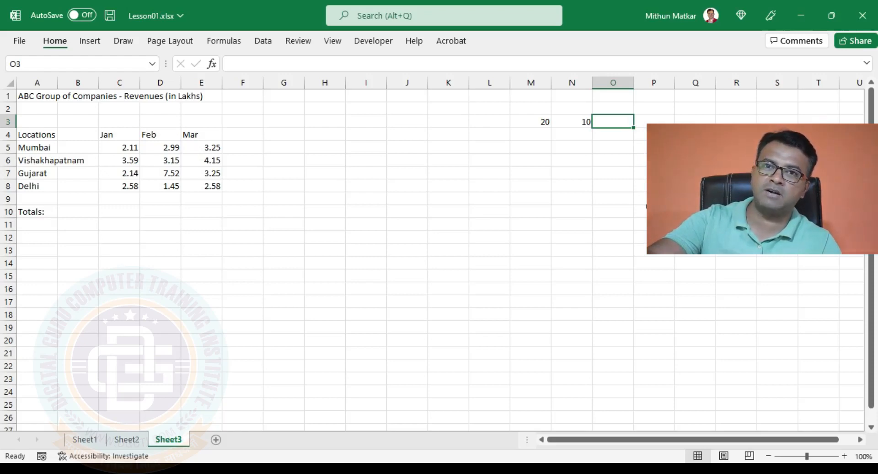
# Add the two sample numbers as constants in cell O3 with the formula =20+10, and inspect the stored formula
pyautogui.write('=')
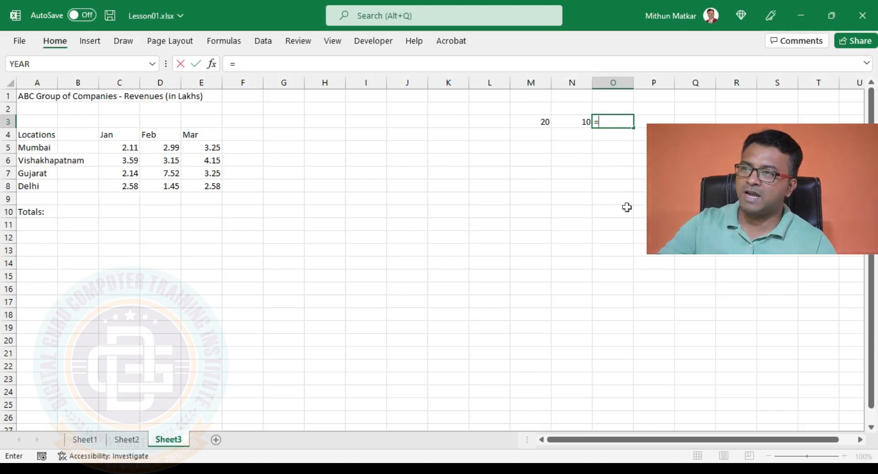
pyautogui.write('20')
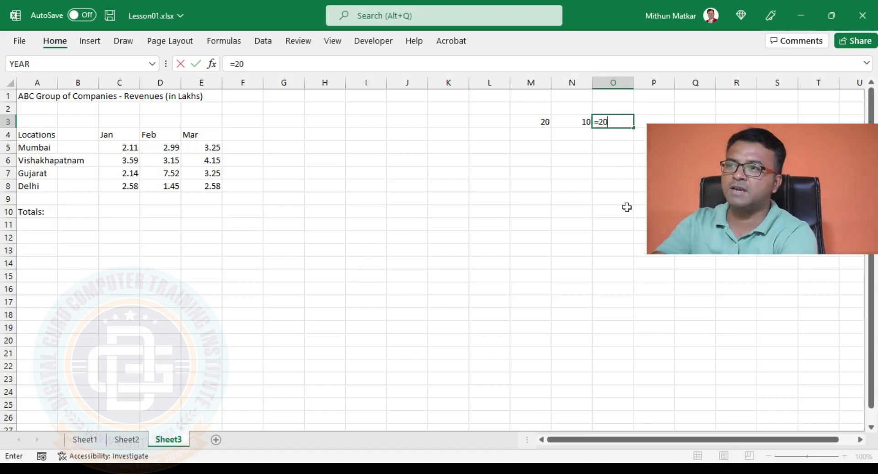
pyautogui.write('+10')
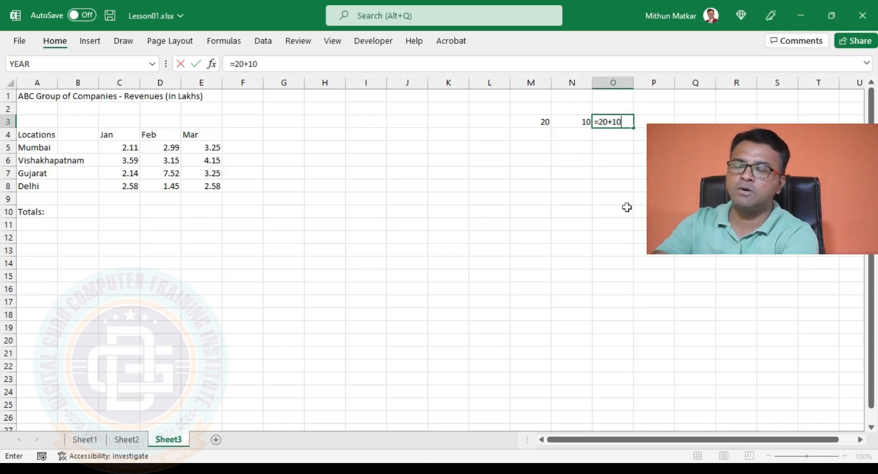
pyautogui.press('Return')
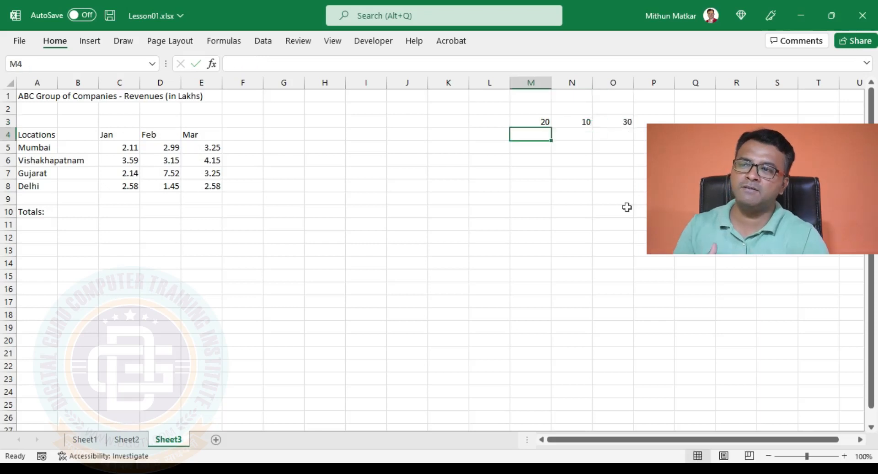
pyautogui.click(627, 122)
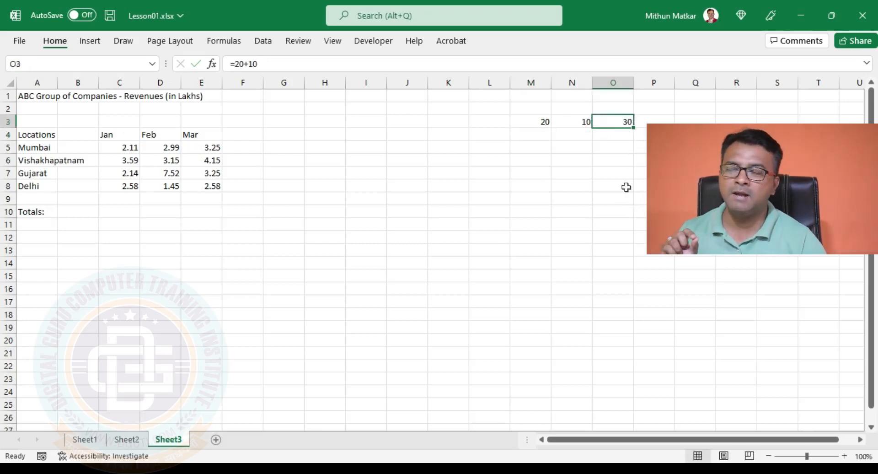
# Change the second sample value, in cell N3, to 50
pyautogui.click(541, 120)
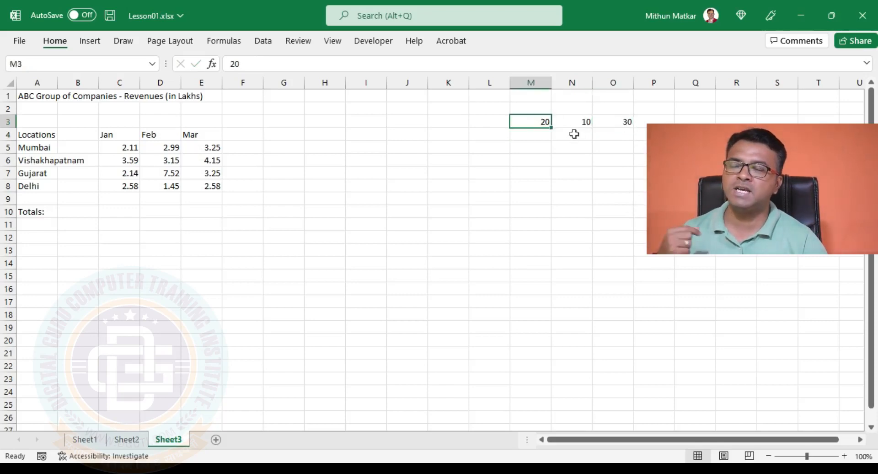
pyautogui.click(574, 121)
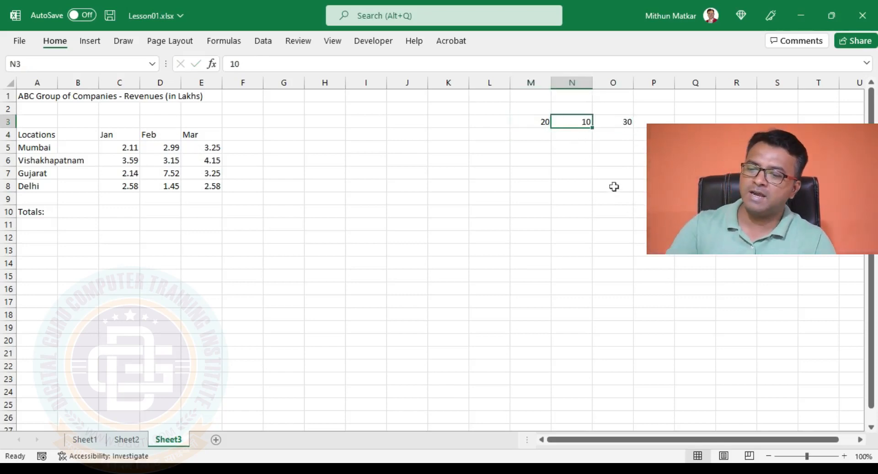
pyautogui.write('50')
pyautogui.click(615, 185)
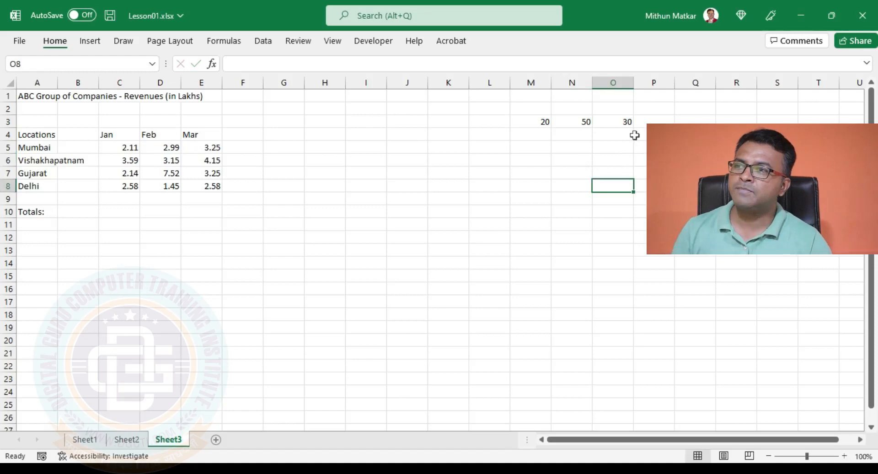
# Replace the constant-based formula in cell O3 with the cell-reference formula =M3+N3
pyautogui.click(613, 122)
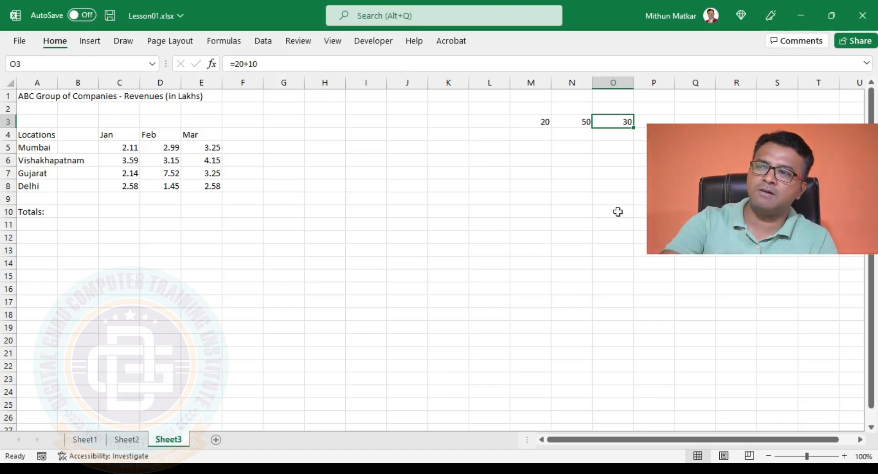
pyautogui.press('Delete')
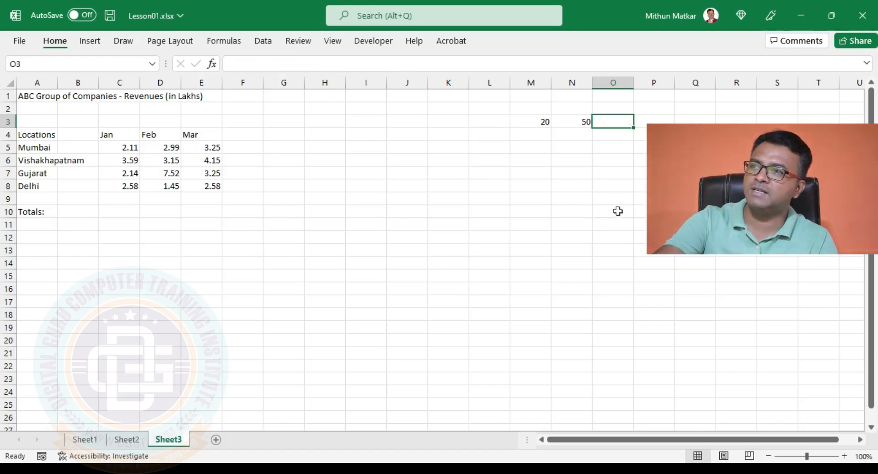
pyautogui.write('=')
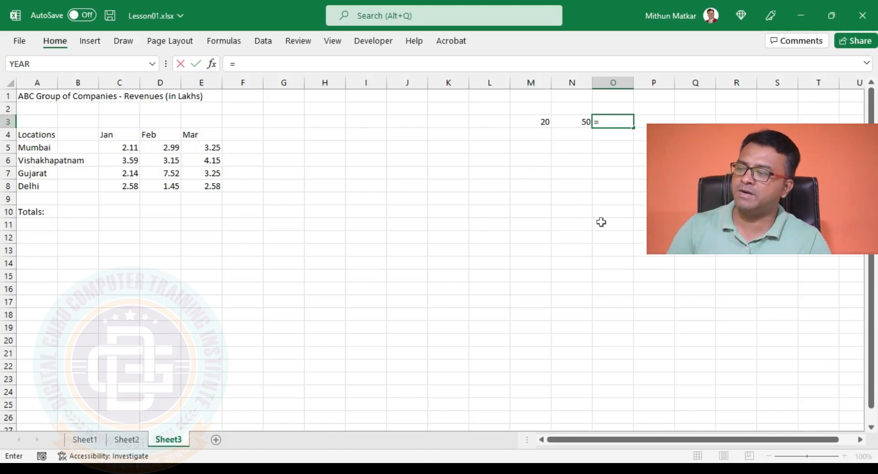
pyautogui.write('m3')
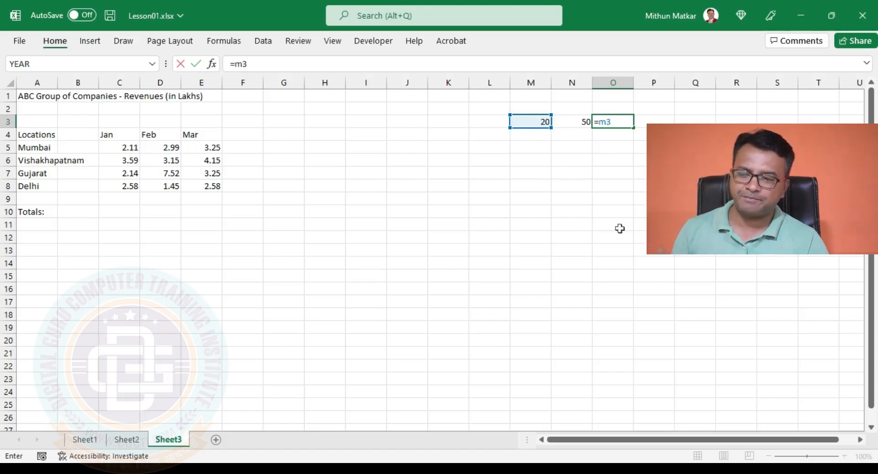
pyautogui.write('+')
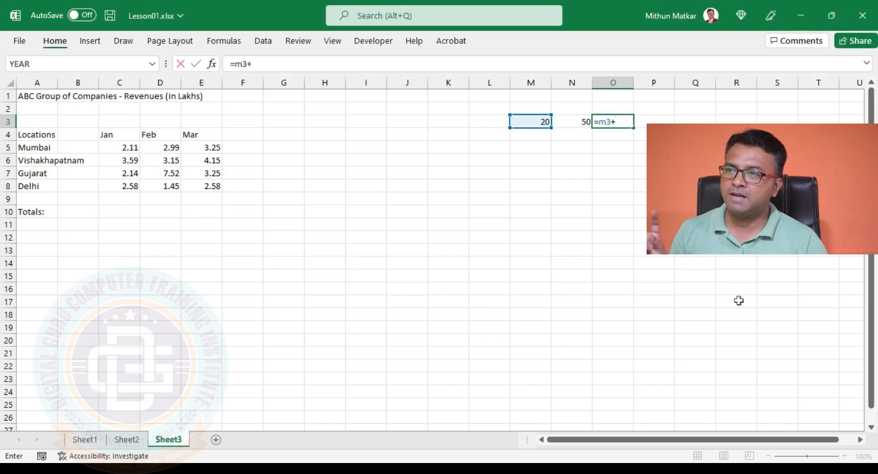
pyautogui.click(568, 122)
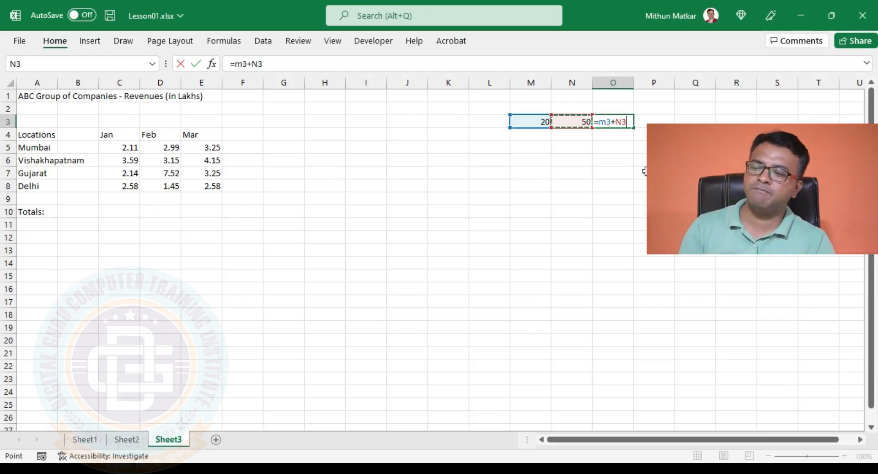
pyautogui.press('Return')
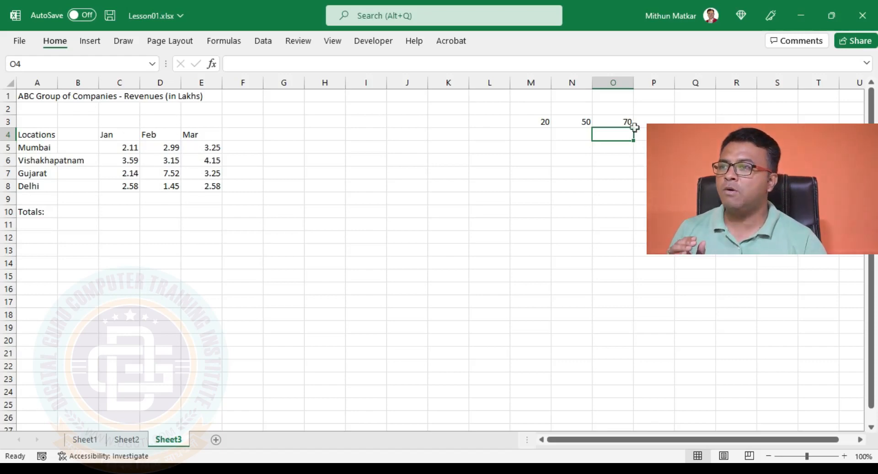
# Set the first sample value, in cell M3, to 50 and inspect the formula in O3
pyautogui.click(615, 120)
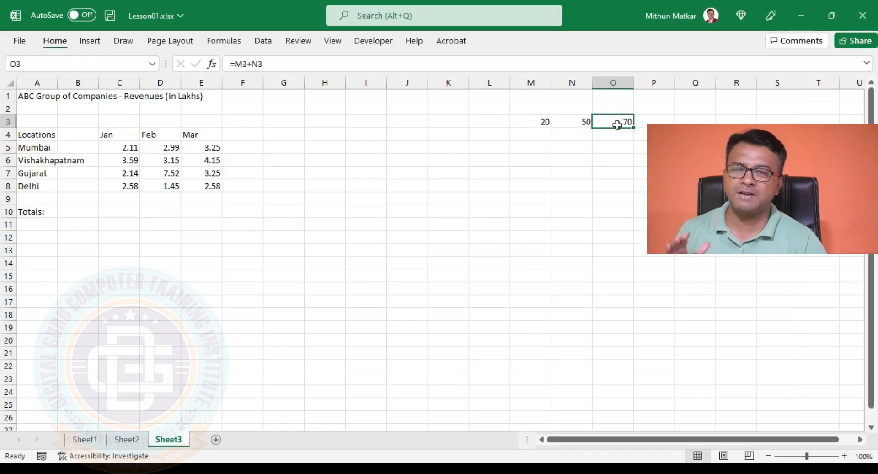
pyautogui.click(539, 122)
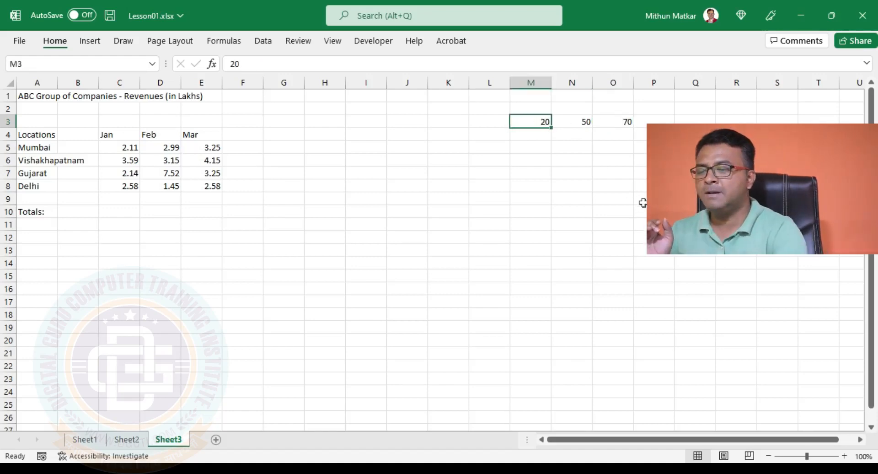
pyautogui.write('50')
pyautogui.press('Return')
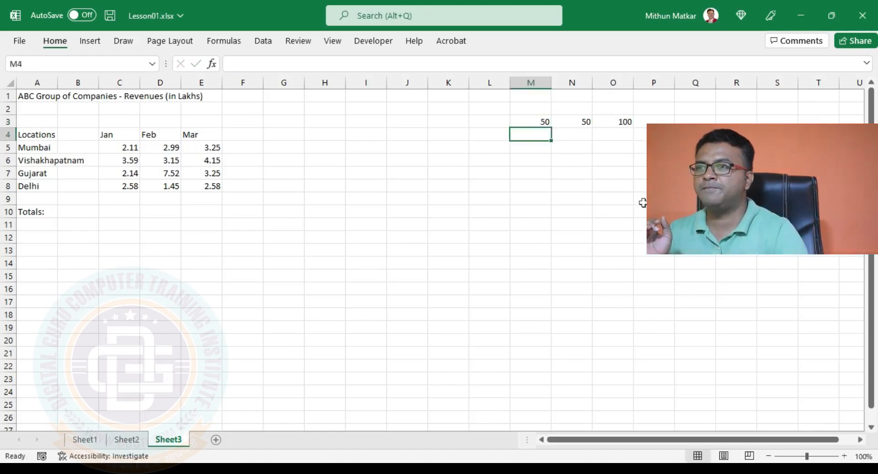
pyautogui.click(622, 118)
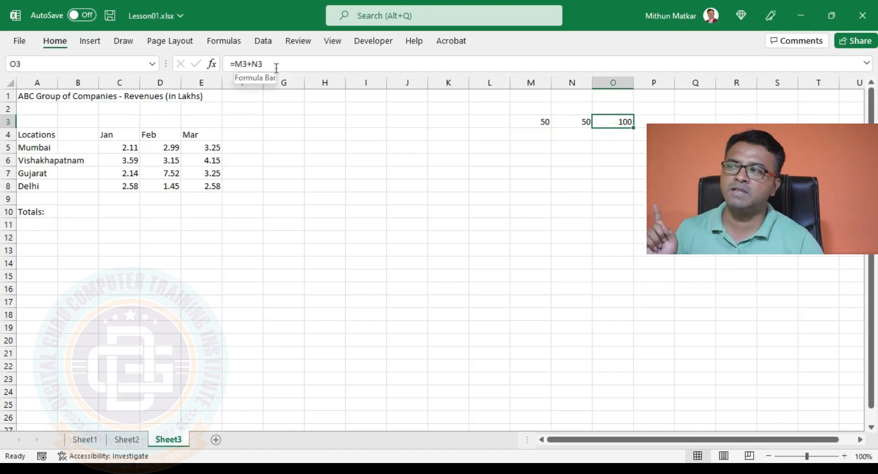
# Change the sample value in cell M3 to 10
pyautogui.click(544, 121)
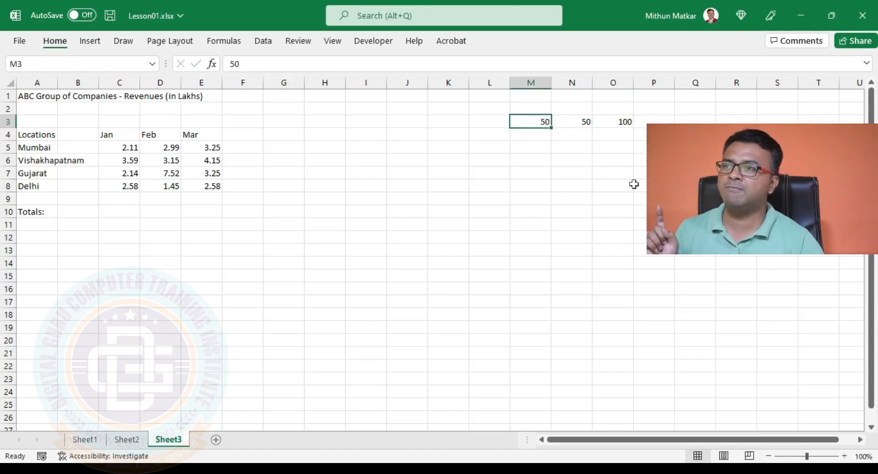
pyautogui.write('10')
pyautogui.click(636, 185)
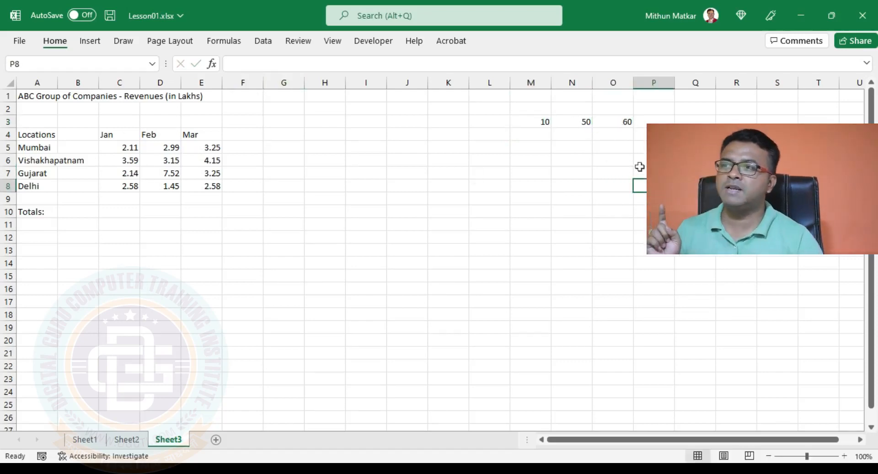
# Clear the sample values and their sum formula from the range M2:O3
pyautogui.click(610, 122)
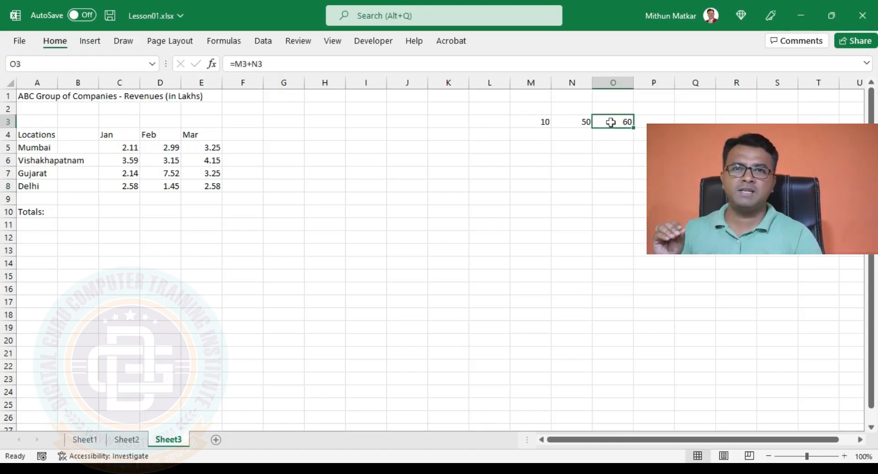
pyautogui.moveTo(541, 119); pyautogui.dragTo(599, 112)
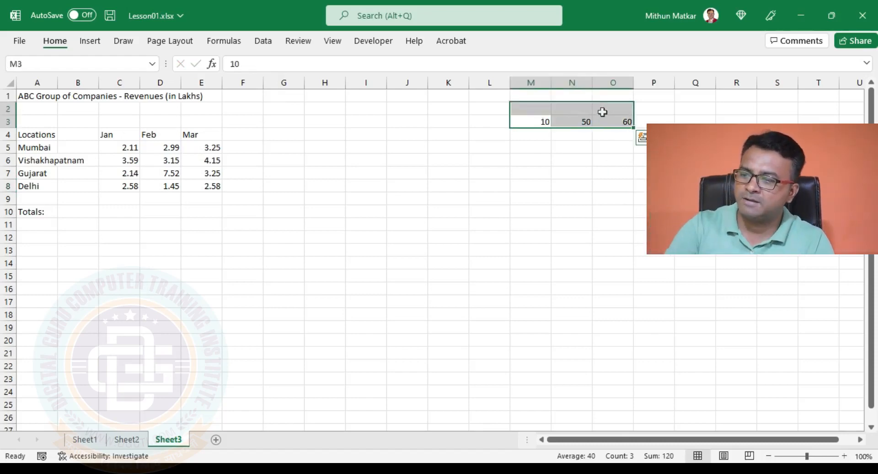
pyautogui.press('Delete')
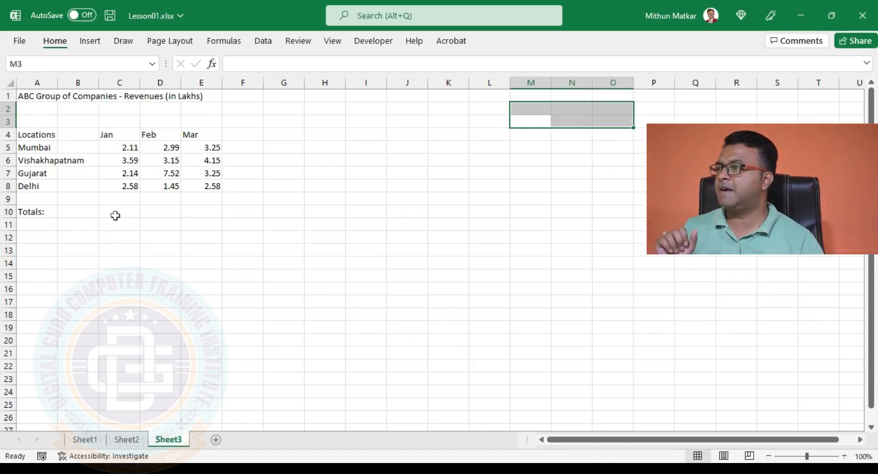
# Total the January revenues in cell C10 with the cell-reference formula =C5+C6+C7+C8
pyautogui.click(115, 212)
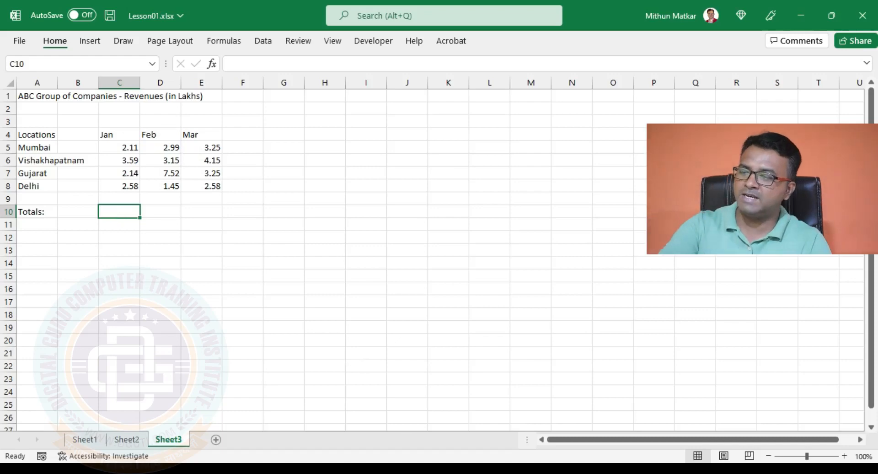
pyautogui.write('=')
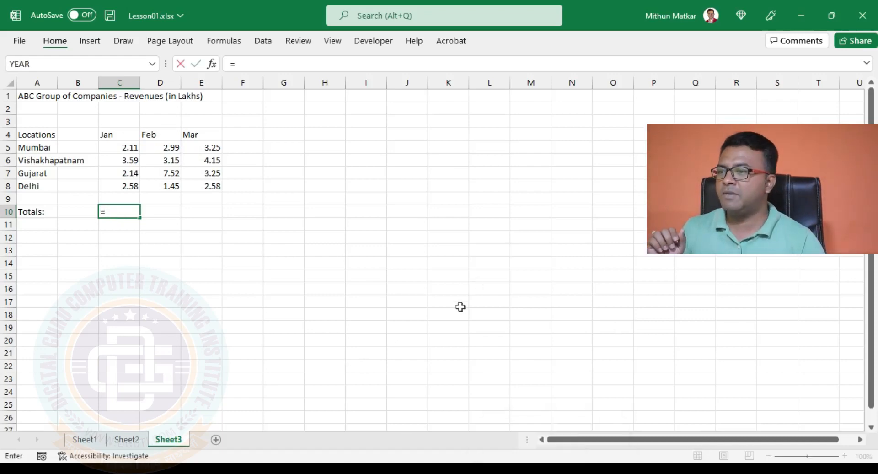
pyautogui.click(120, 146)
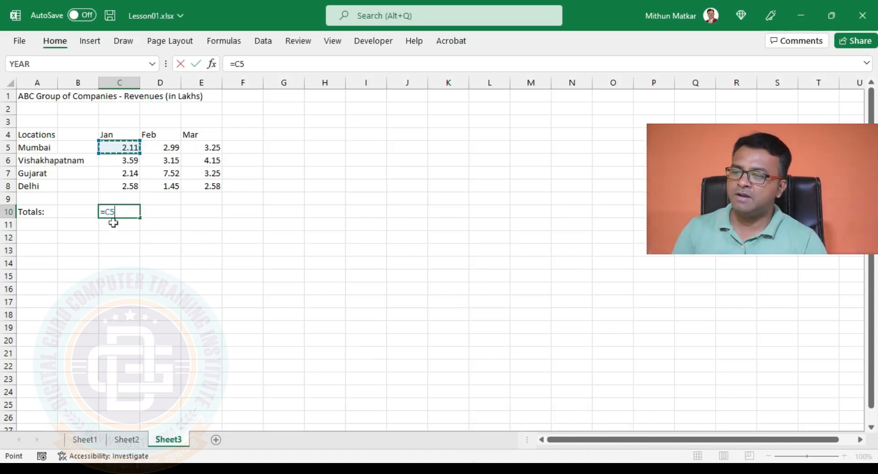
pyautogui.write('+')
pyautogui.click(126, 161)
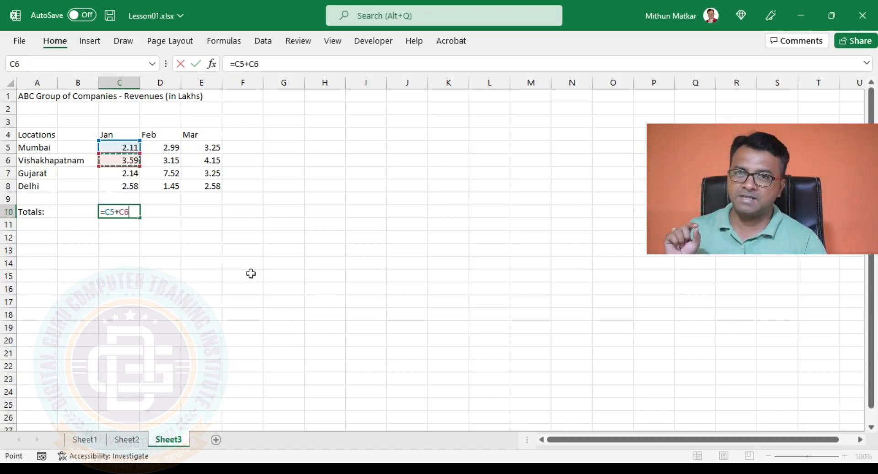
pyautogui.write('+')
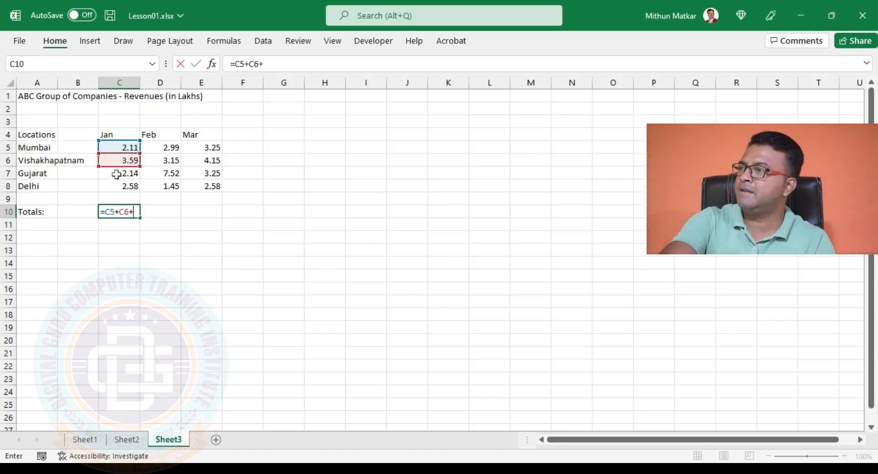
pyautogui.click(117, 173)
pyautogui.write('+')
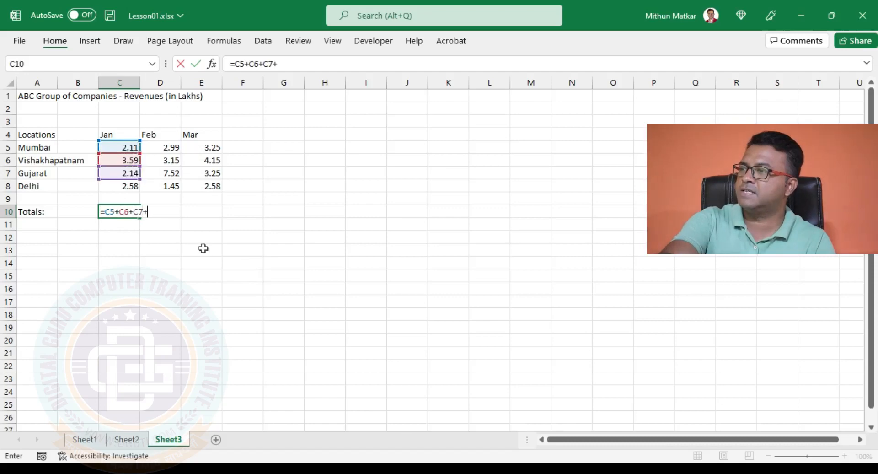
pyautogui.click(125, 187)
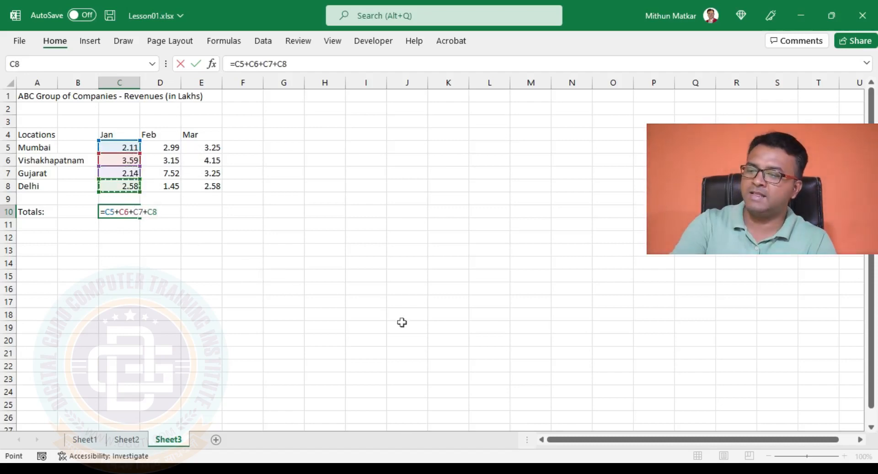
pyautogui.press('Return')
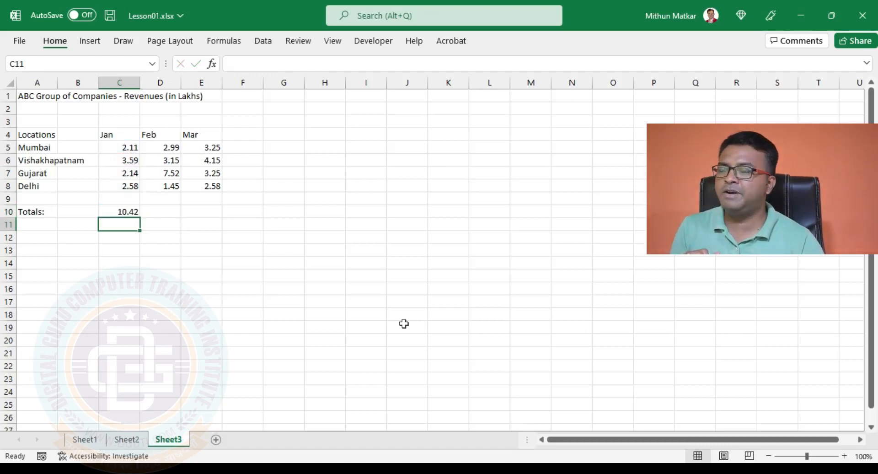
pyautogui.click(124, 213)
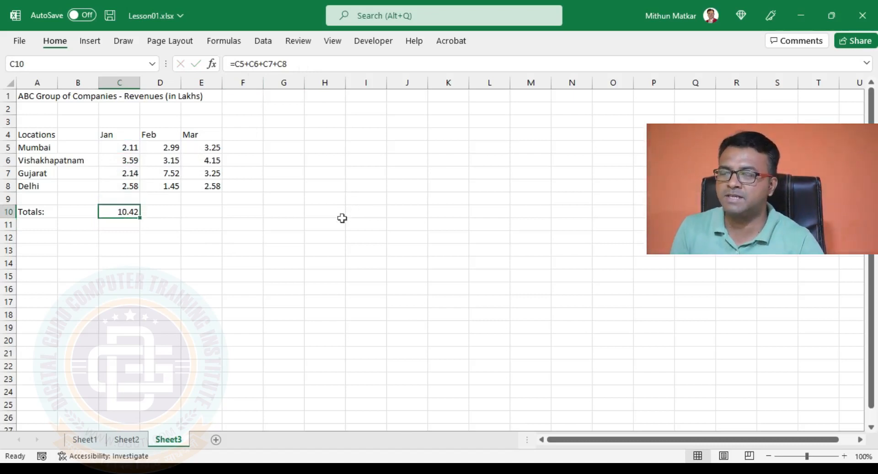
# Set the January revenue for Vishakhapatnam in cell C6 to 4.59
pyautogui.click(120, 162)
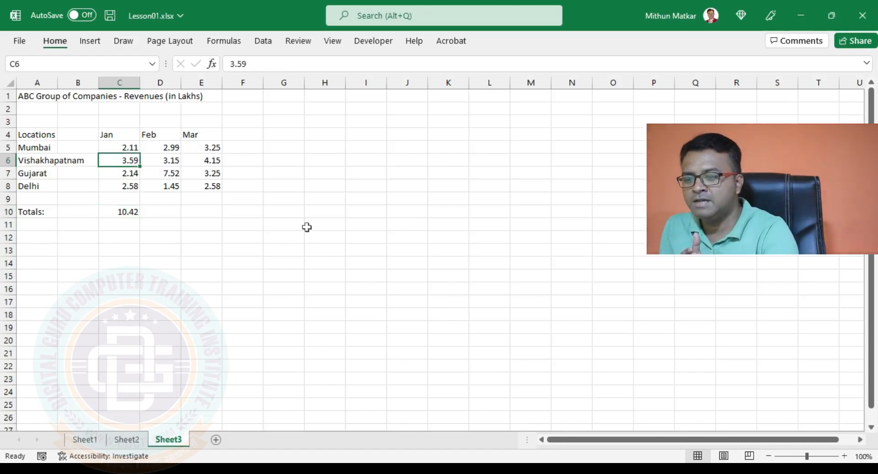
pyautogui.write('4.59')
pyautogui.press('Return')
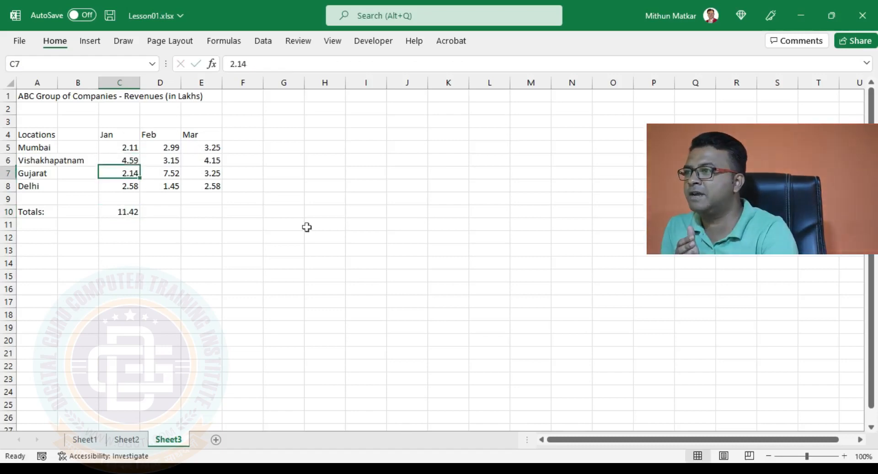
# Replace the January total formula in cell C10 with the function =SUM(C5:C8)
pyautogui.click(132, 214)
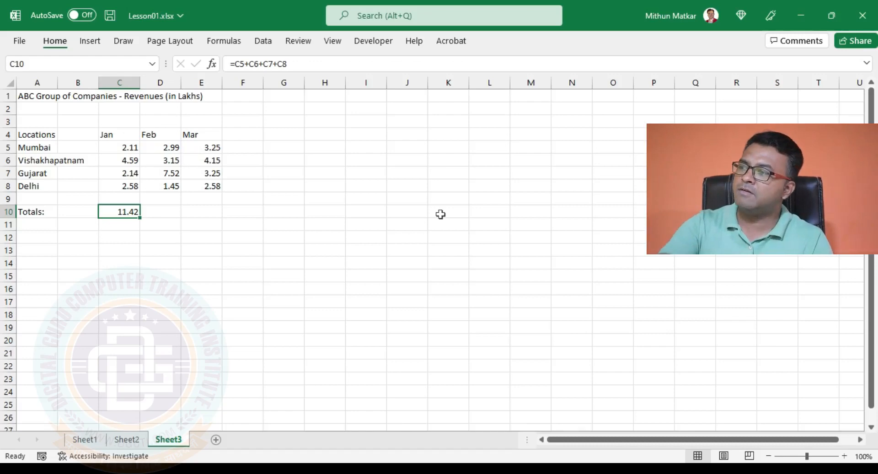
pyautogui.write('=')
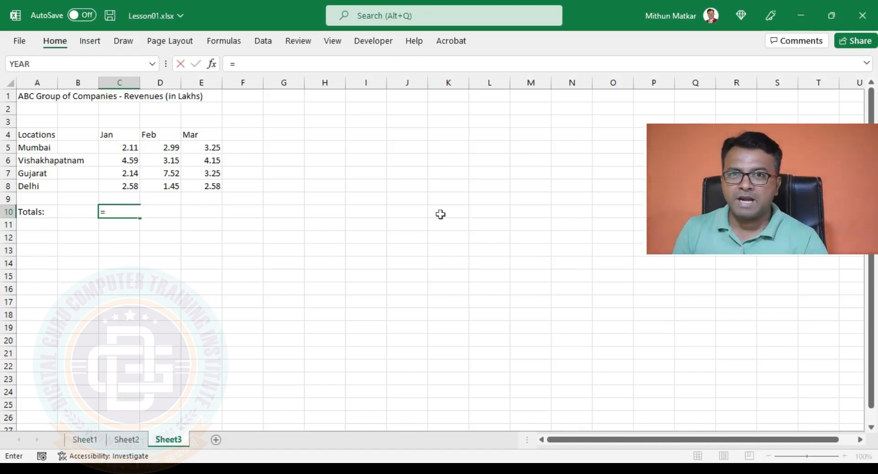
pyautogui.write('sum')
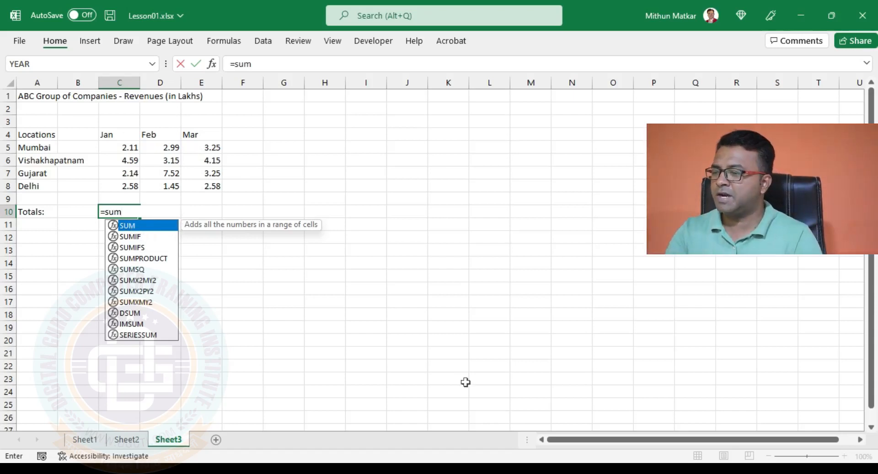
pyautogui.write('(')
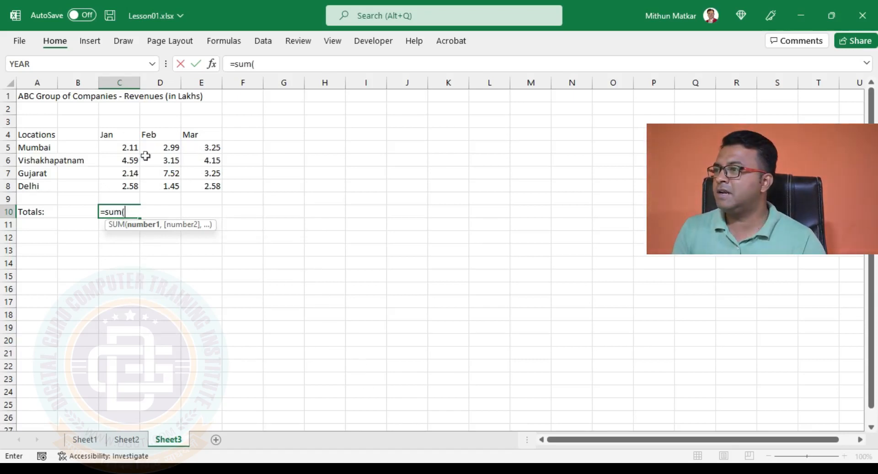
pyautogui.click(121, 147)
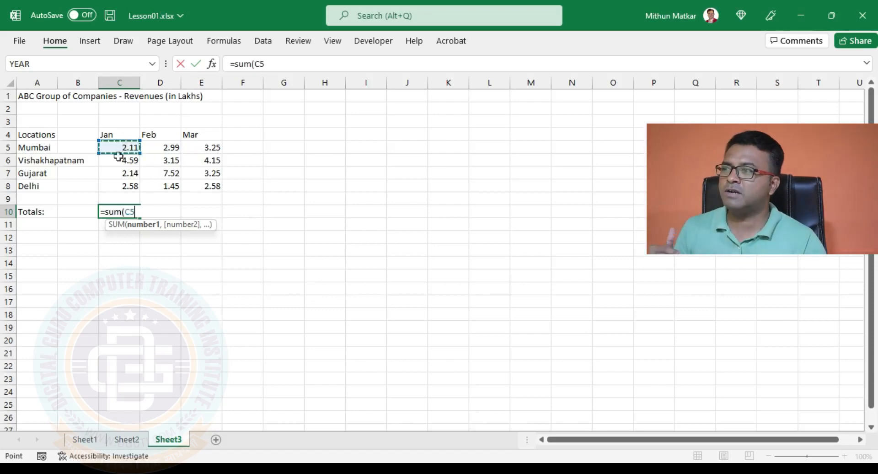
pyautogui.click(120, 160)
pyautogui.press('Down')
pyautogui.press('Down')
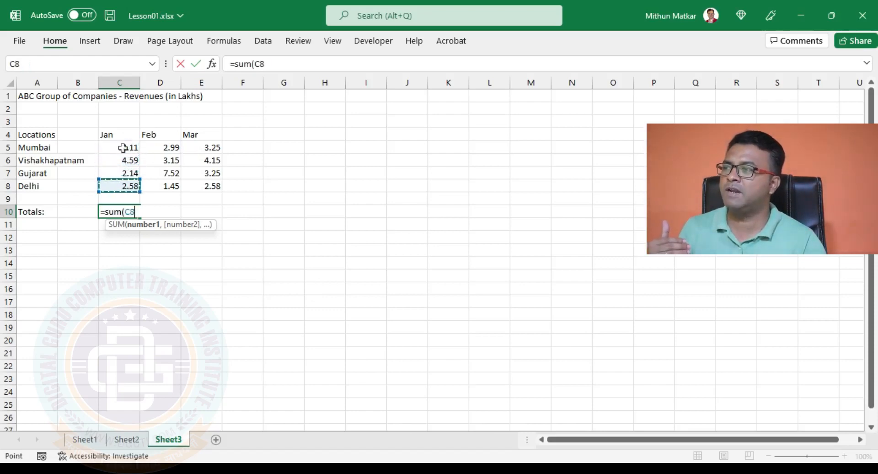
pyautogui.moveTo(123, 147); pyautogui.dragTo(124, 188)
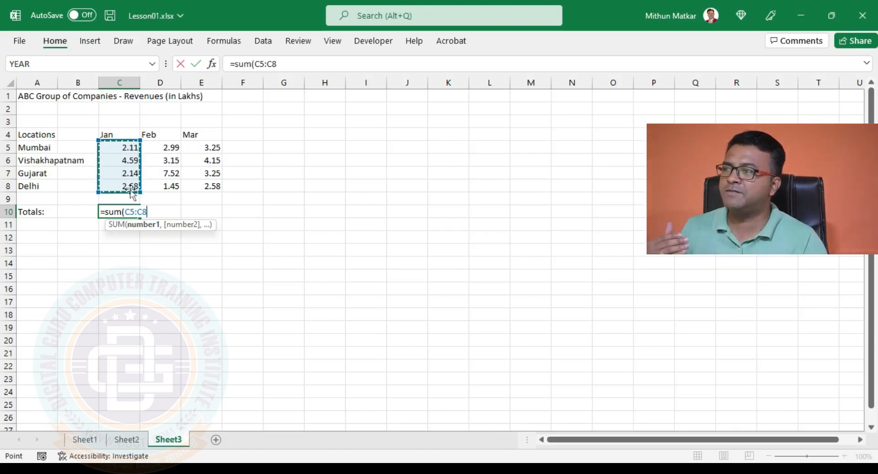
pyautogui.write(')')
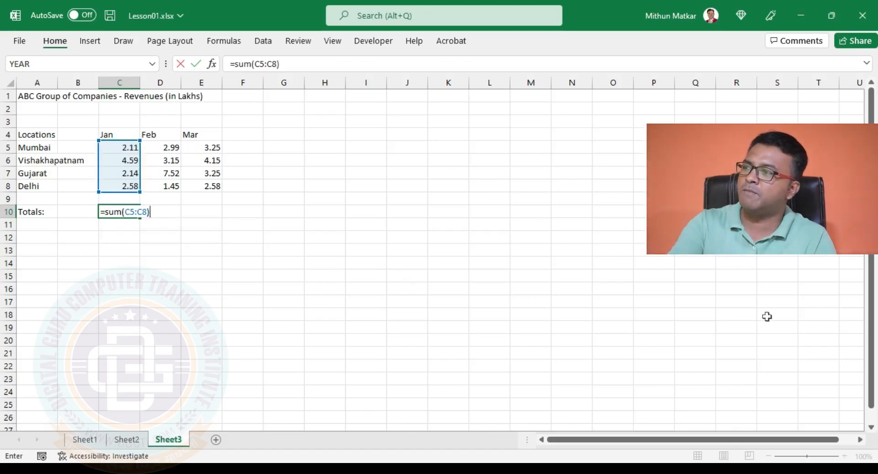
pyautogui.press('Return')
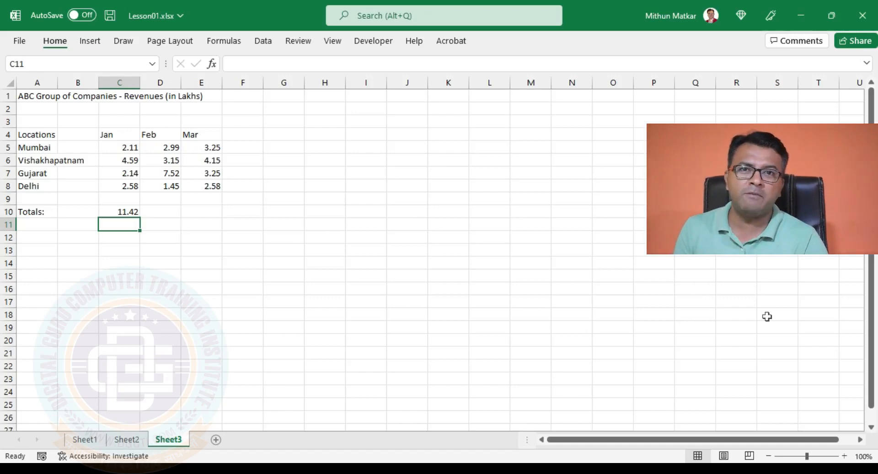
# Clear the formula from cell C10 and try AutoSum's Sum function there
pyautogui.press('Up')
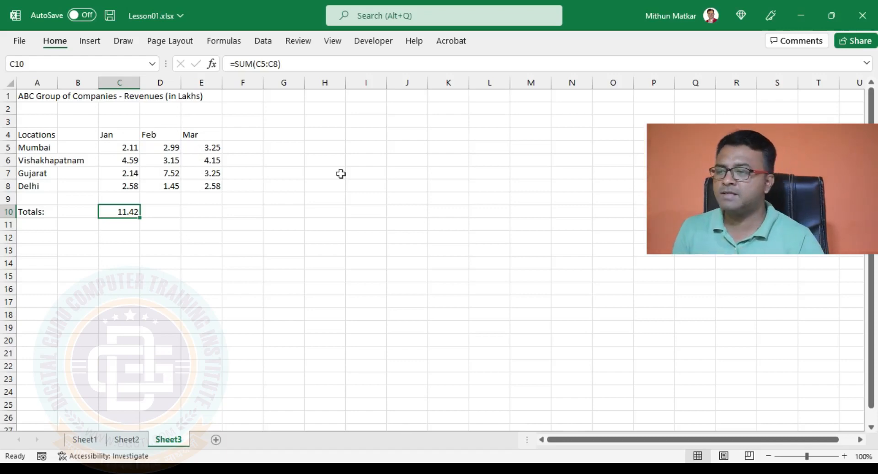
pyautogui.press('Delete')
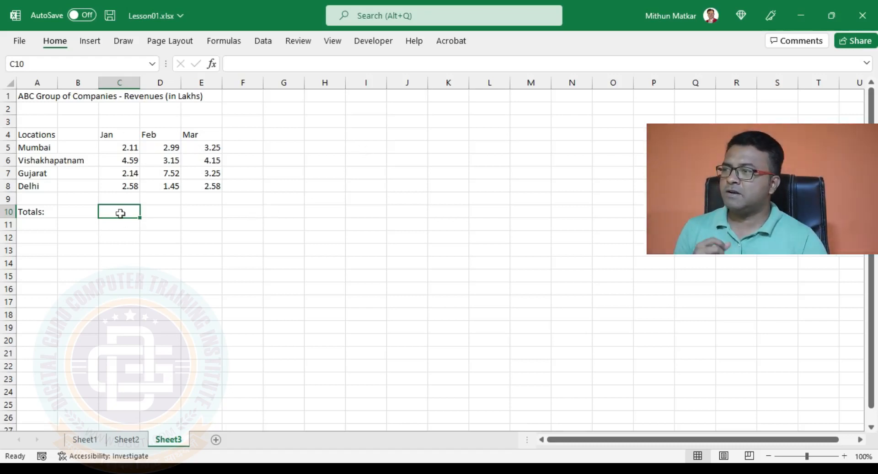
pyautogui.click(231, 41)
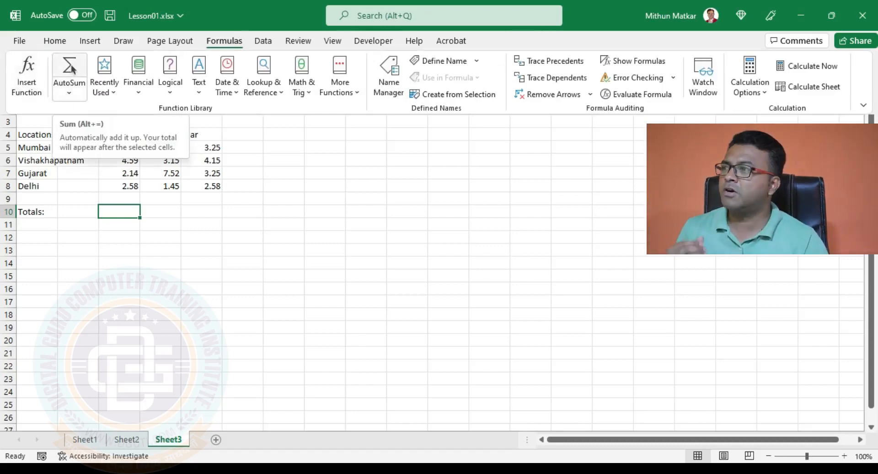
pyautogui.click(70, 94)
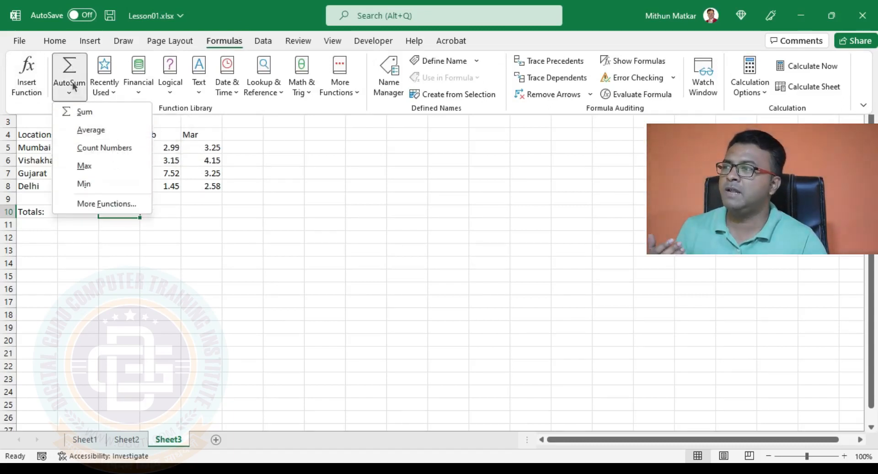
pyautogui.click(107, 112)
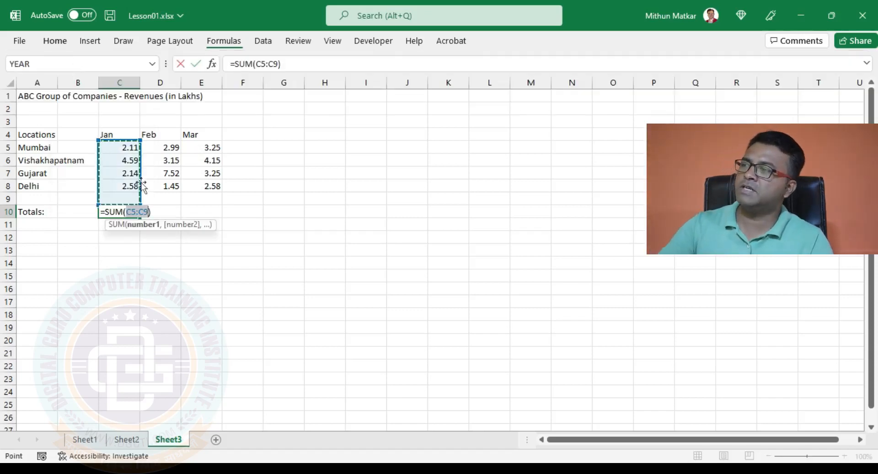
pyautogui.press('Escape')
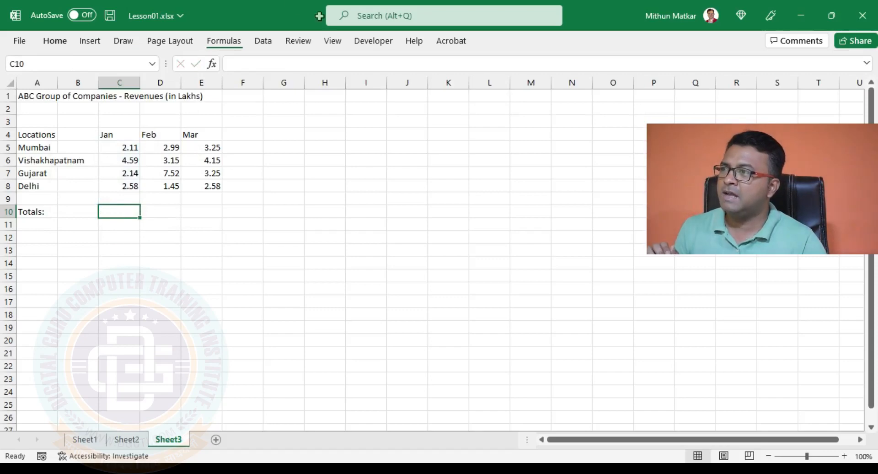
# Total the January revenues in cell C10 with AutoSum, correcting the summed range to C5:C8
pyautogui.click(224, 40)
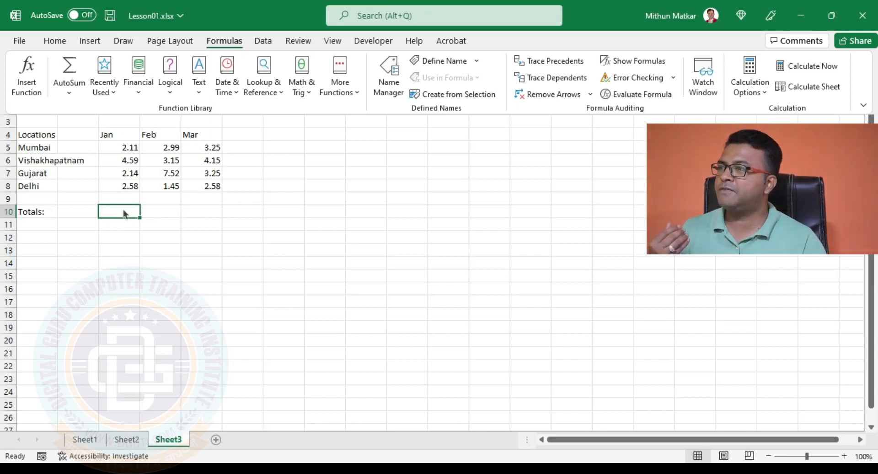
pyautogui.click(68, 67)
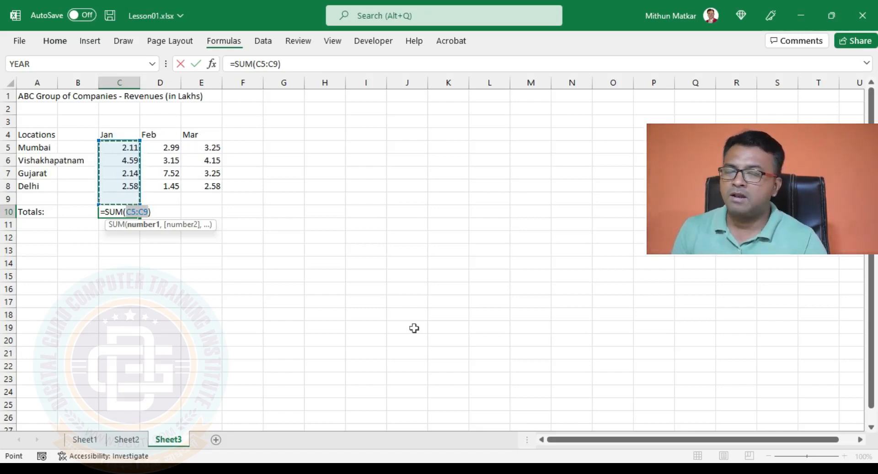
pyautogui.click(148, 212)
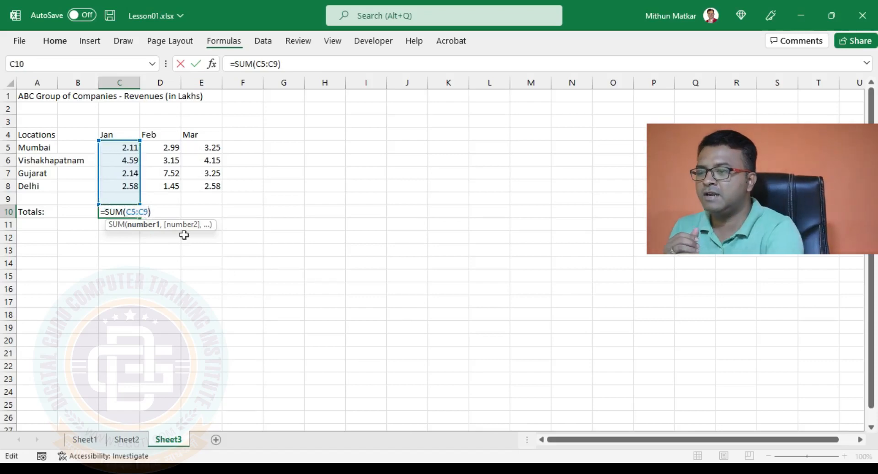
pyautogui.press('BackSpace')
pyautogui.write('8')
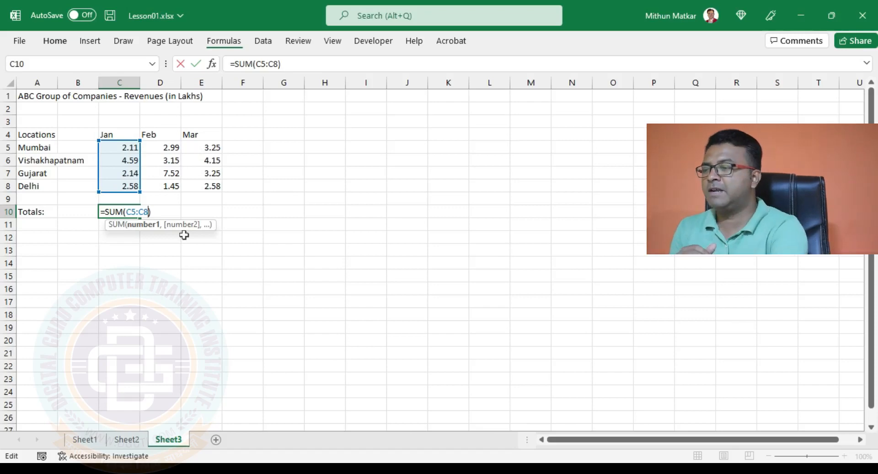
pyautogui.press('Return')
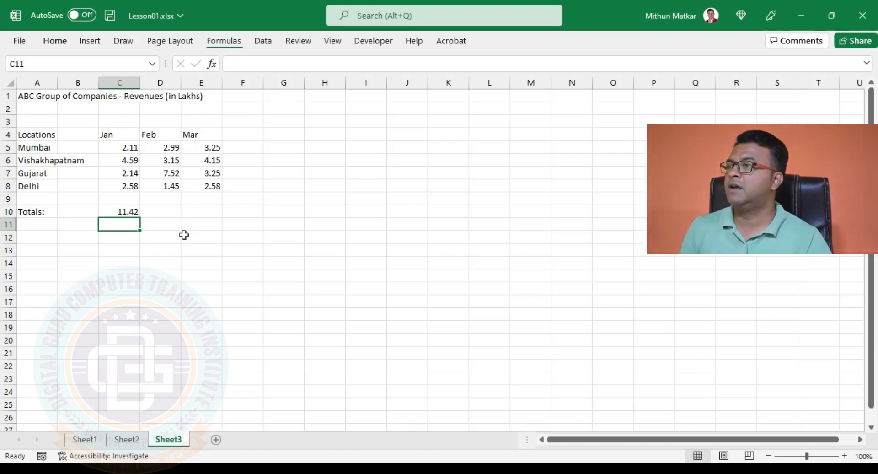
# Inspect the January total's formula in C10 and the February and March total cells D10 and E10
pyautogui.click(128, 210)
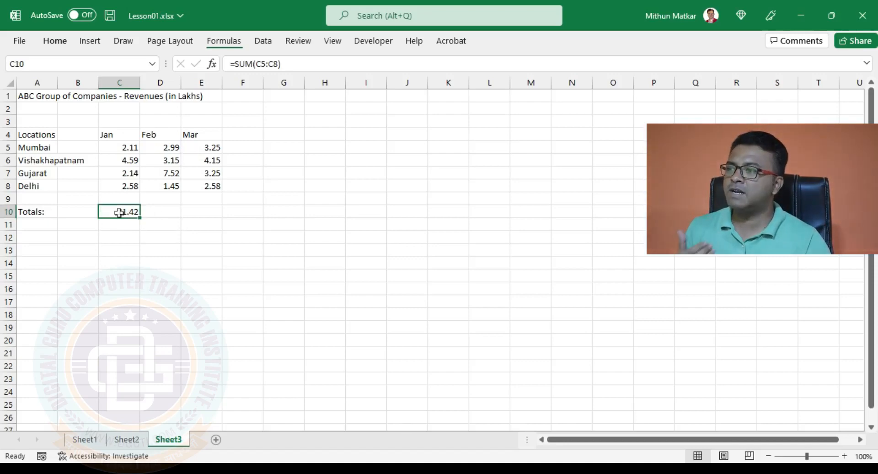
pyautogui.click(160, 211)
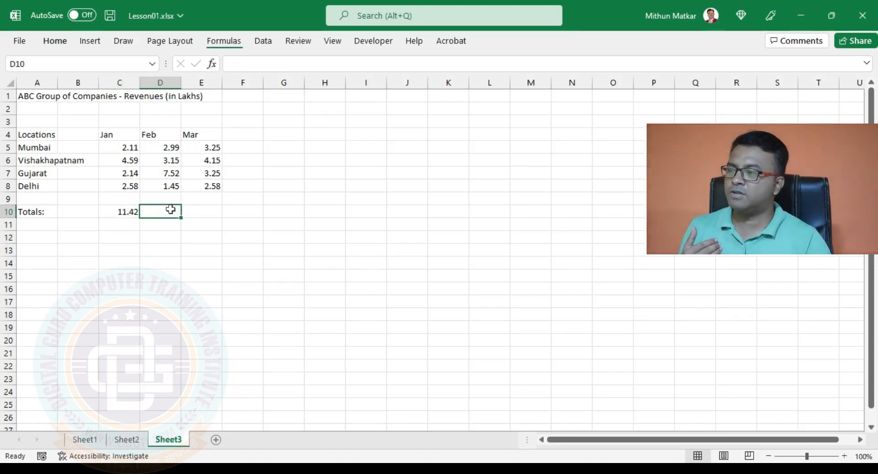
pyautogui.click(195, 210)
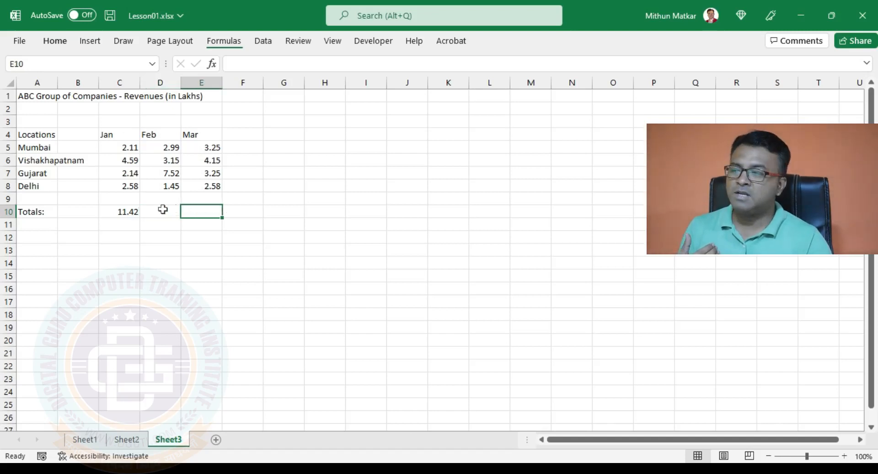
pyautogui.click(130, 211)
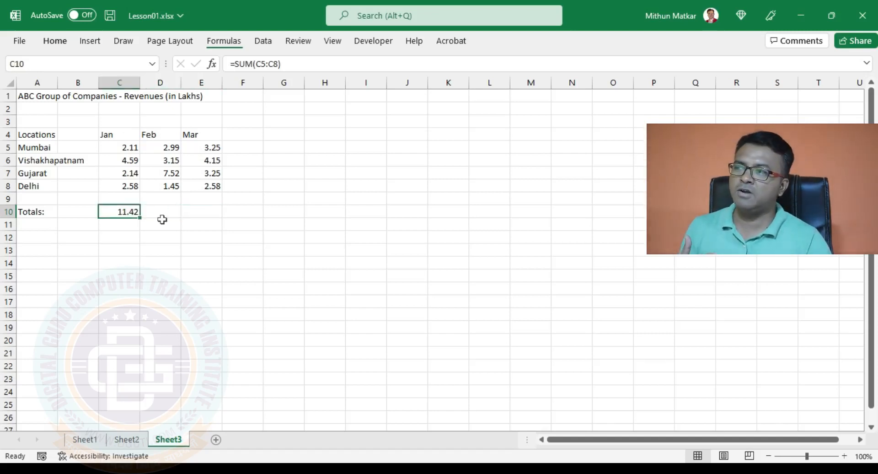